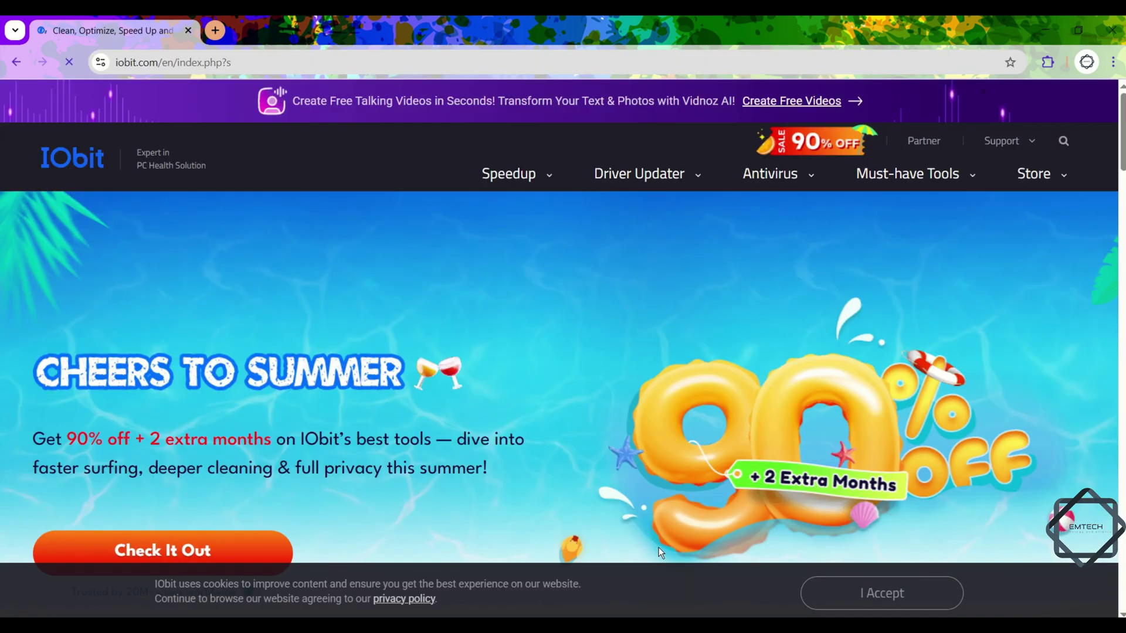
# Find Software Updater 8 on the IObit homepage and download its 19 MB setup file
pyautogui.scroll(-1, 659, 548)
pyautogui.scroll(-1, 661, 552)
pyautogui.scroll(-2, 661, 552)
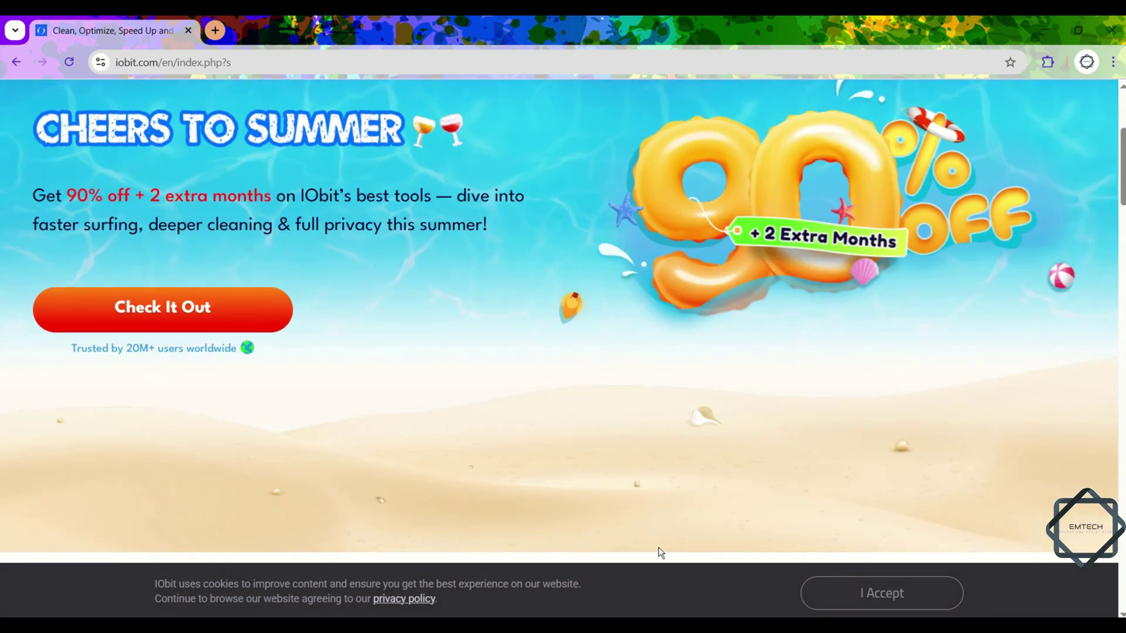
pyautogui.scroll(-2, 661, 552)
pyautogui.scroll(-1, 660, 552)
pyautogui.scroll(-2, 661, 552)
pyautogui.scroll(-3, 661, 551)
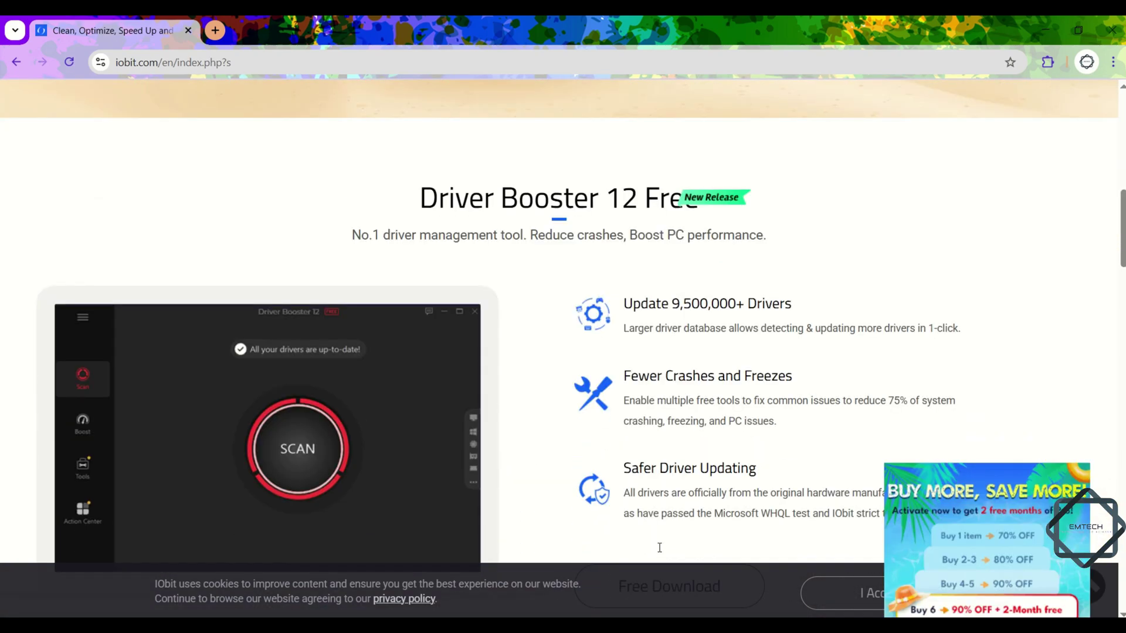
pyautogui.scroll(-2, 661, 552)
pyautogui.scroll(-2, 661, 552)
pyautogui.scroll(-3, 659, 548)
pyautogui.scroll(-2, 659, 549)
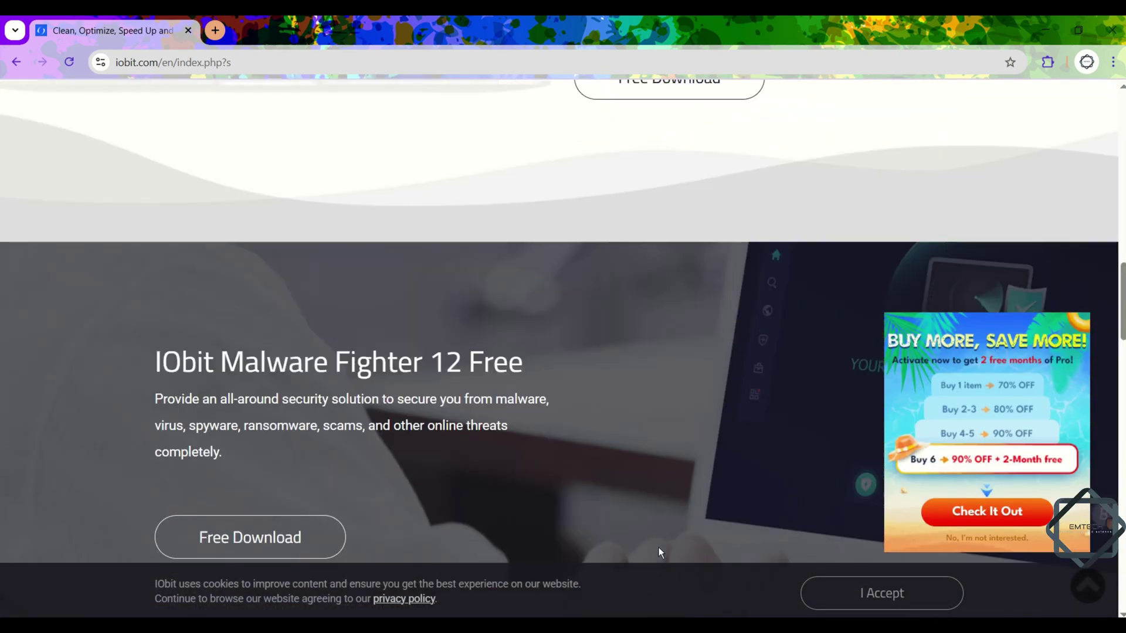
pyautogui.scroll(-2, 659, 549)
pyautogui.scroll(-3, 659, 549)
pyautogui.scroll(-3, 659, 547)
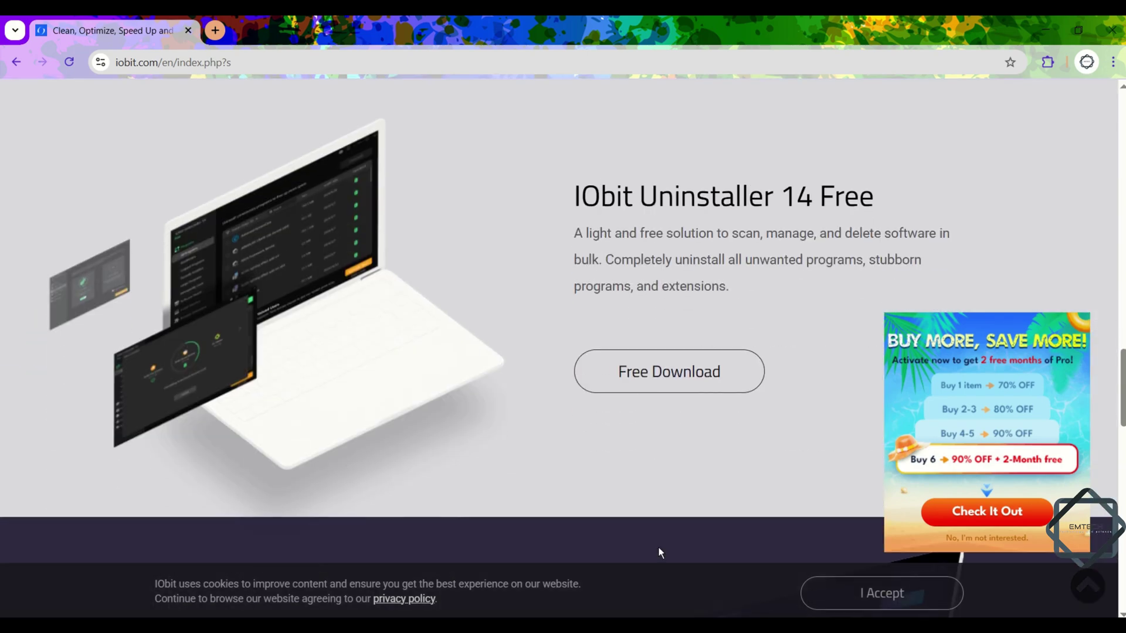
pyautogui.scroll(-1, 658, 547)
pyautogui.scroll(-1, 658, 546)
pyautogui.scroll(-3, 658, 547)
pyautogui.scroll(-1, 658, 547)
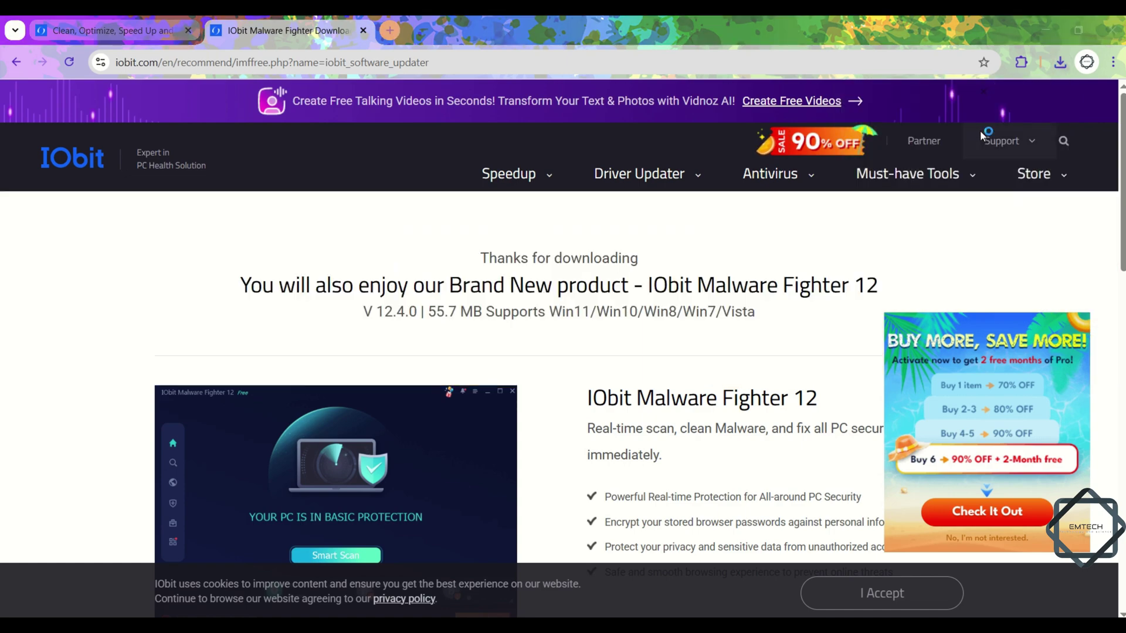
# Launch the downloaded iobit-software-updater-setup file from Chrome's downloads
pyautogui.scroll(-4, 450, 428)
pyautogui.scroll(-3, 450, 429)
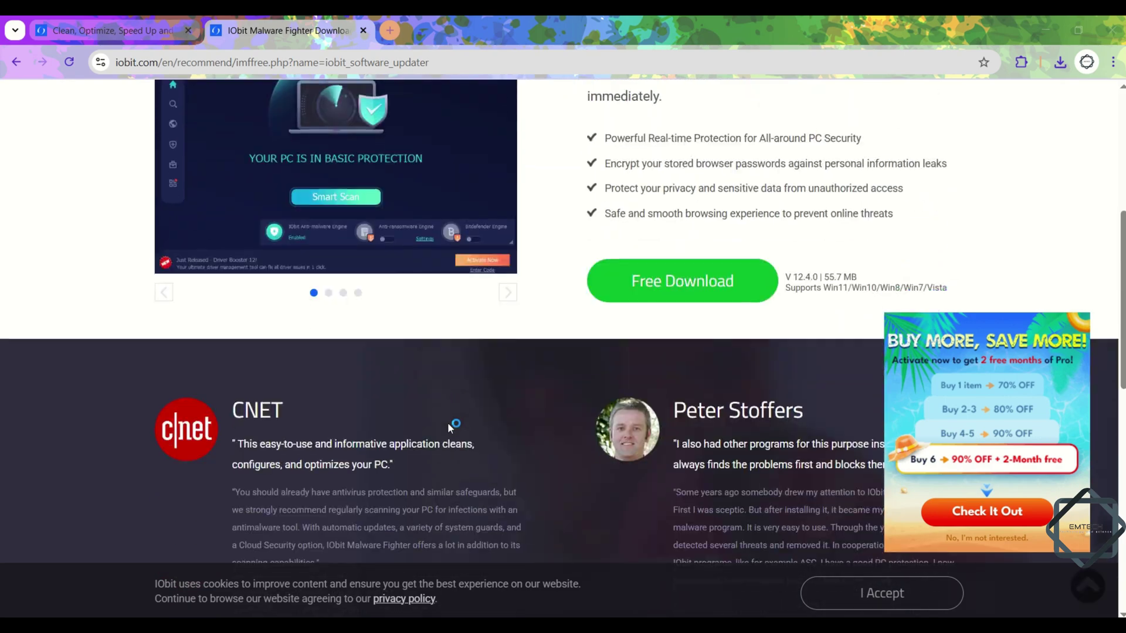
pyautogui.scroll(4, 450, 428)
pyautogui.scroll(1, 449, 427)
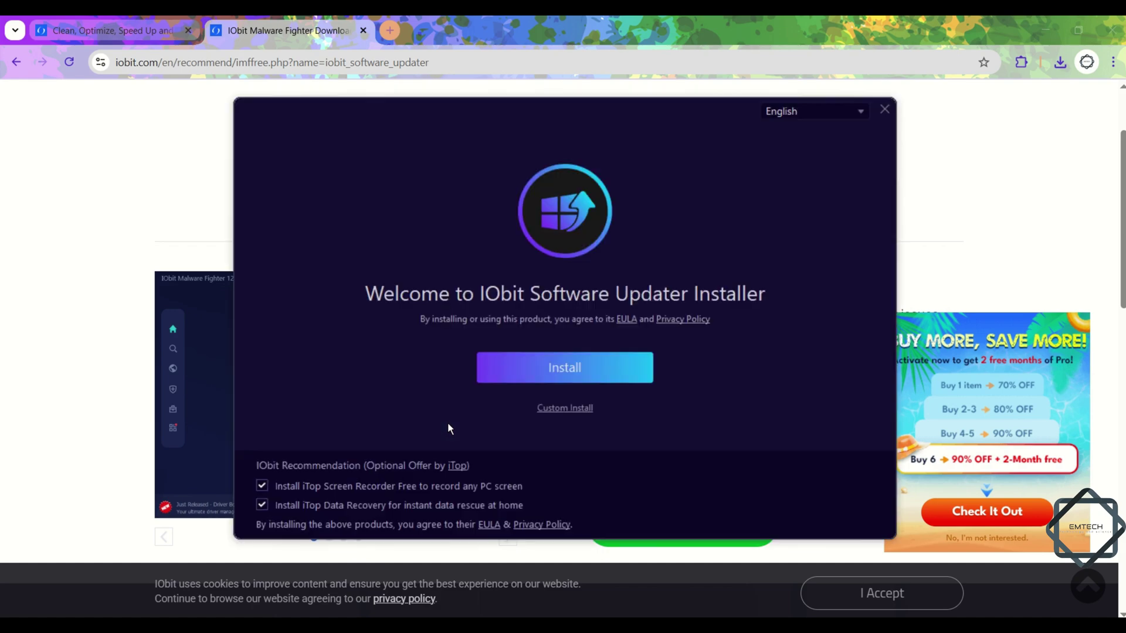
# Install IObit Software Updater 8 and let its first scan find three outdated programs
pyautogui.click(530, 365)
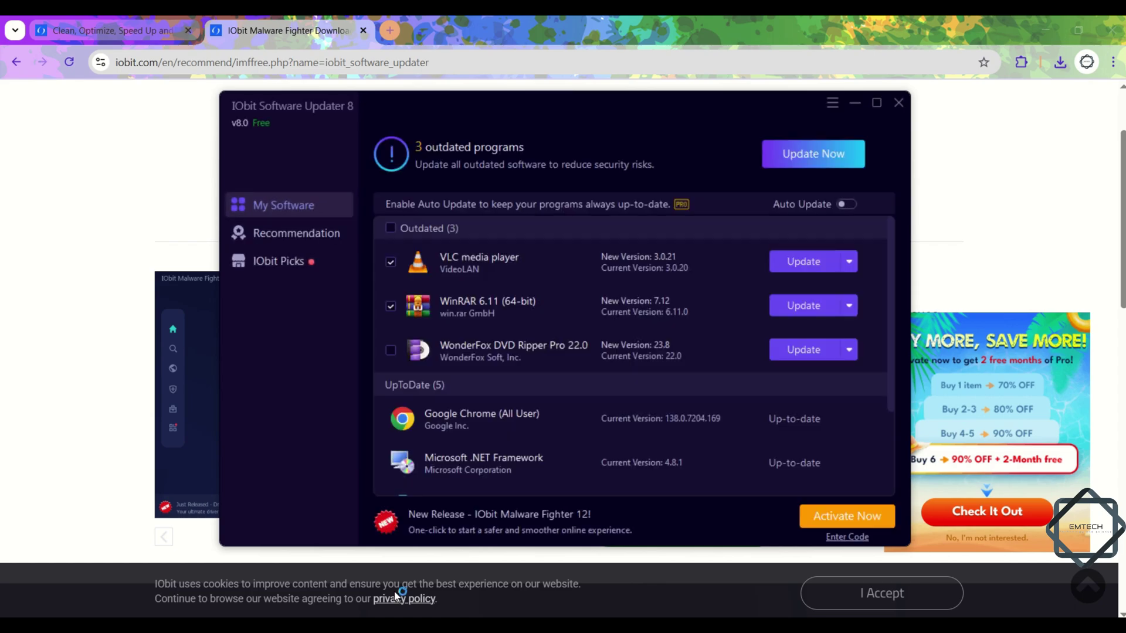
# Open the Activate All Pros panel from the My Software list
pyautogui.scroll(-1, 544, 438)
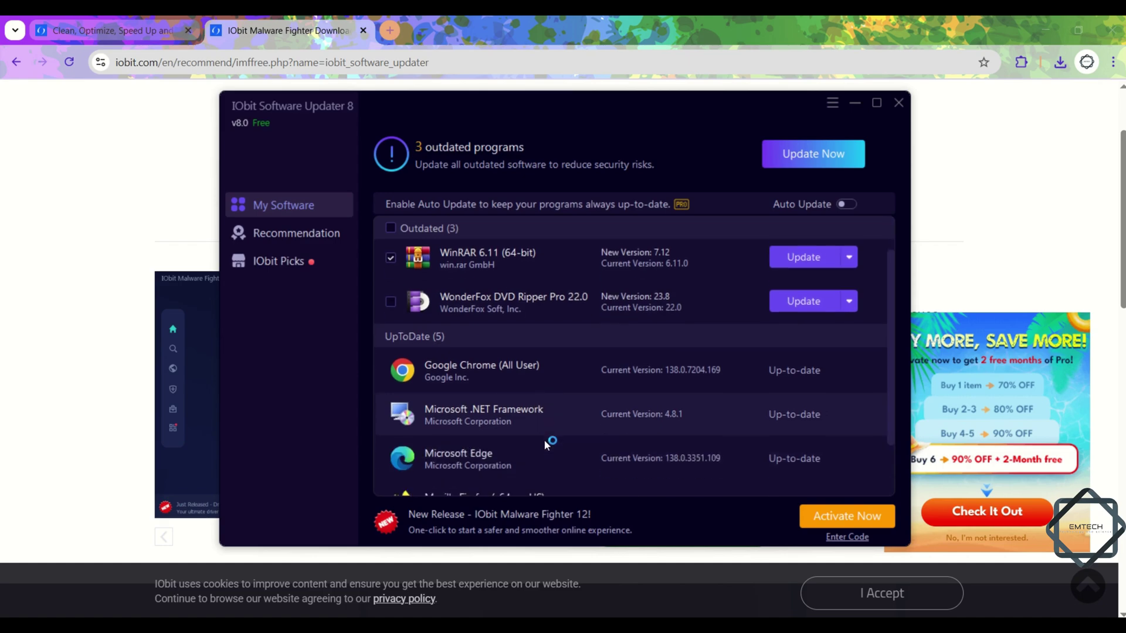
pyautogui.scroll(-1, 544, 438)
pyautogui.scroll(1, 544, 439)
pyautogui.scroll(1, 543, 439)
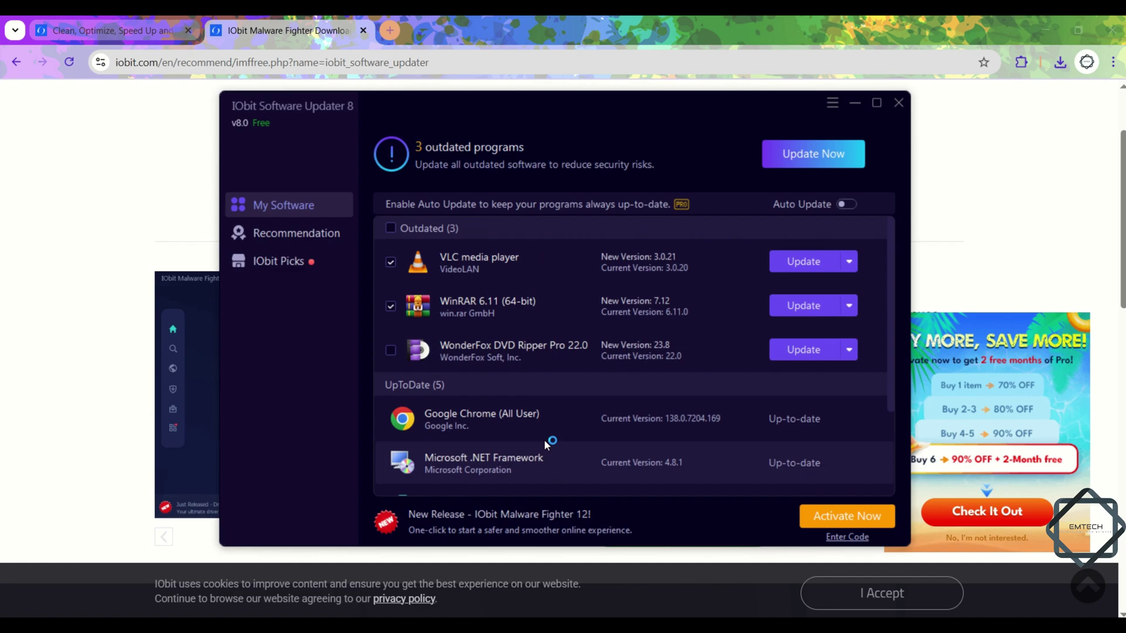
pyautogui.click(840, 534)
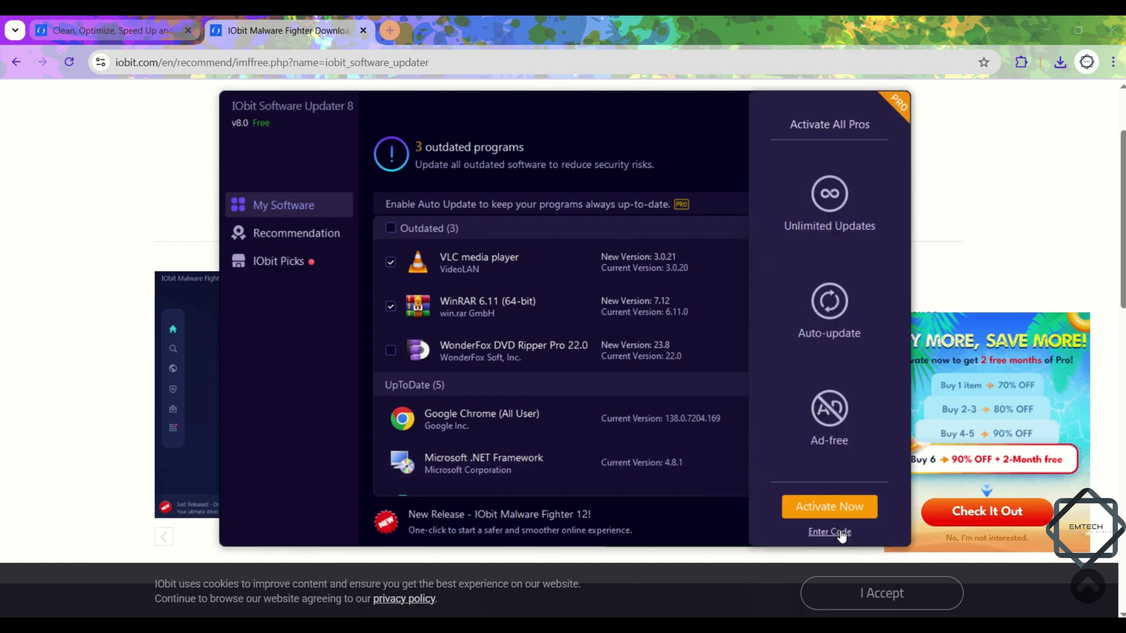
# Paste the license code into the License Code field and activate Pro
pyautogui.click(829, 532)
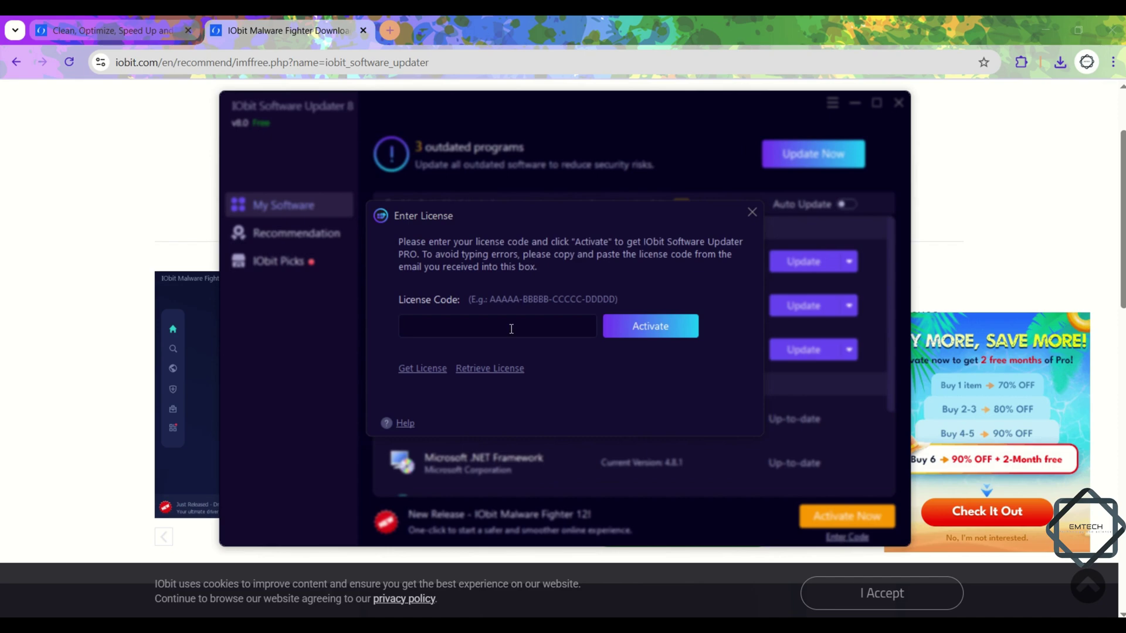
pyautogui.hotkey('ctrl', 'v')
pyautogui.click(623, 333)
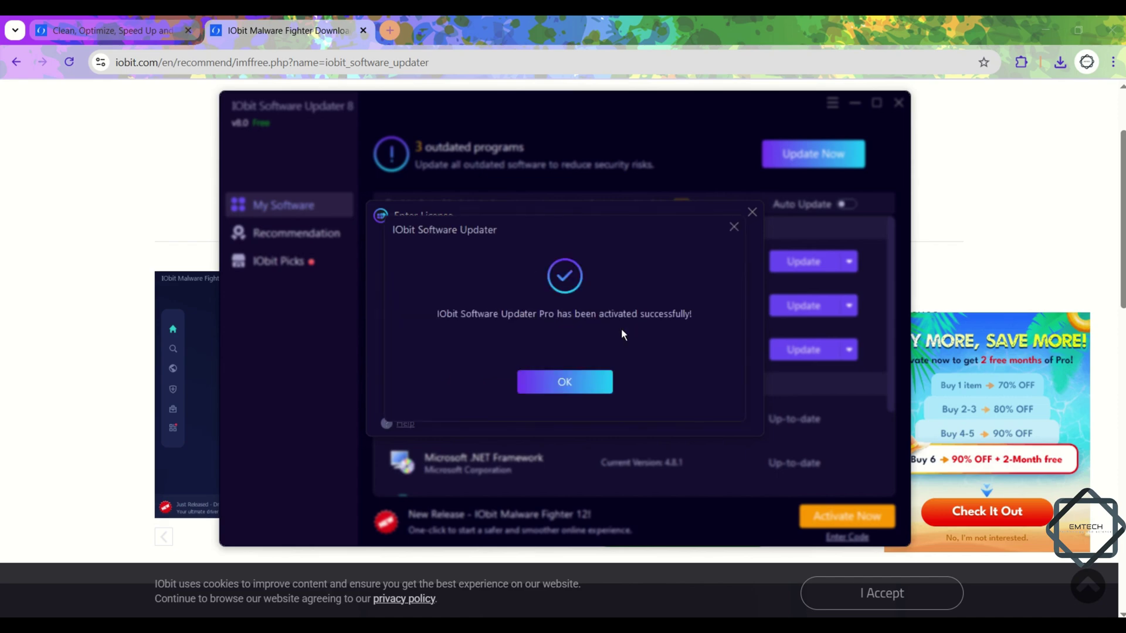
# Dismiss the activation success message and let VLC media player update
pyautogui.click(583, 387)
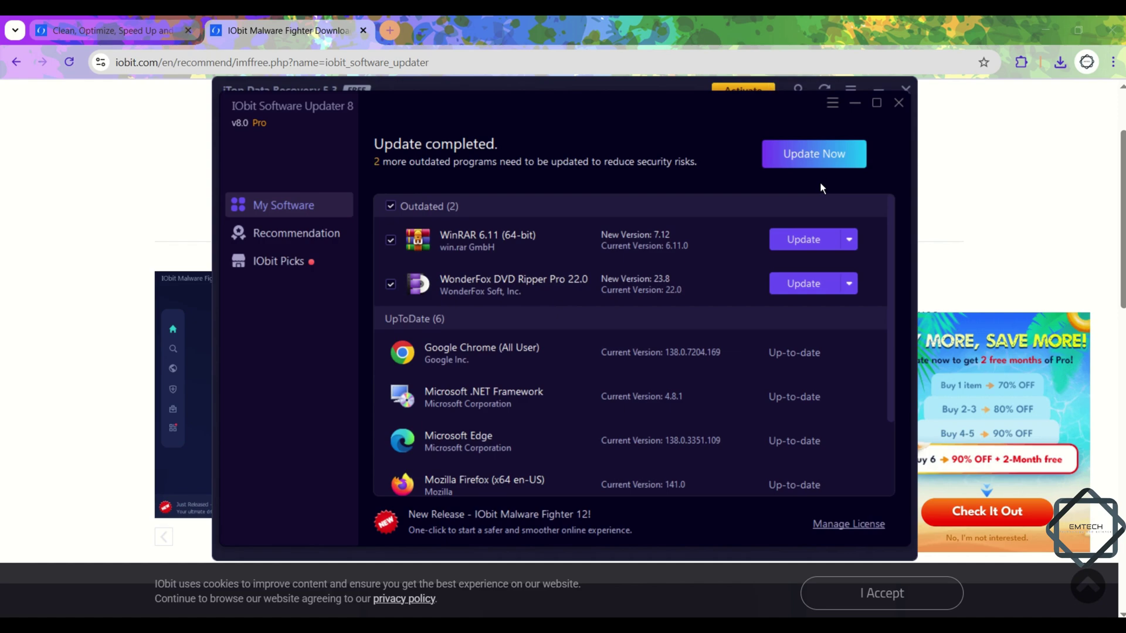
# Update WinRAR and WonderFox DVD Ripper Pro, completing the WonderFox setup wizard
pyautogui.click(828, 163)
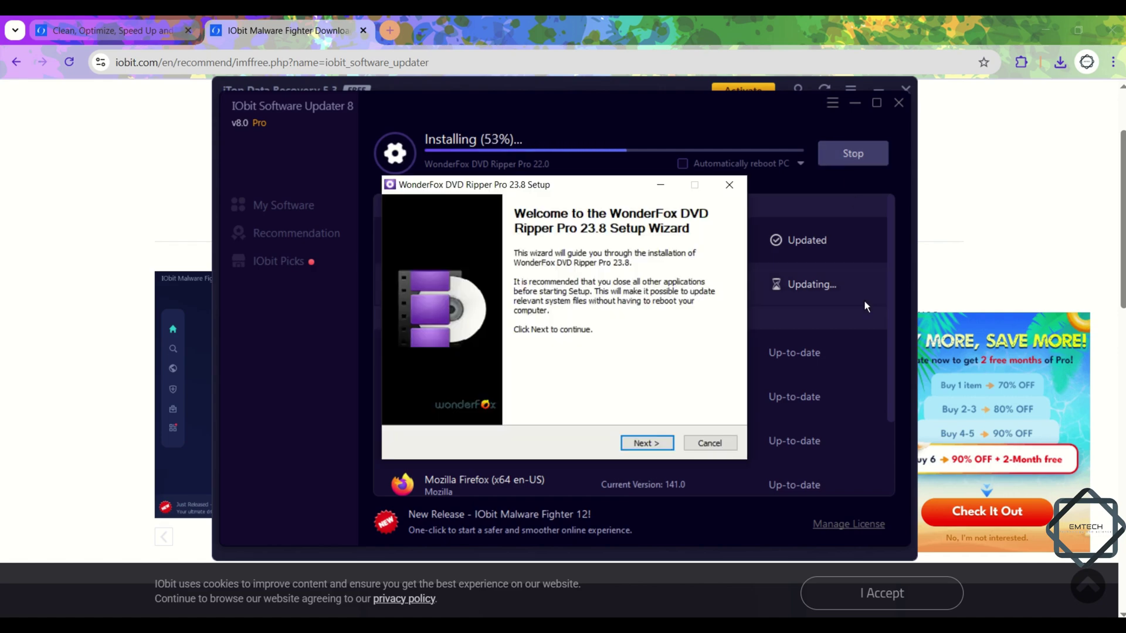
pyautogui.click(646, 442)
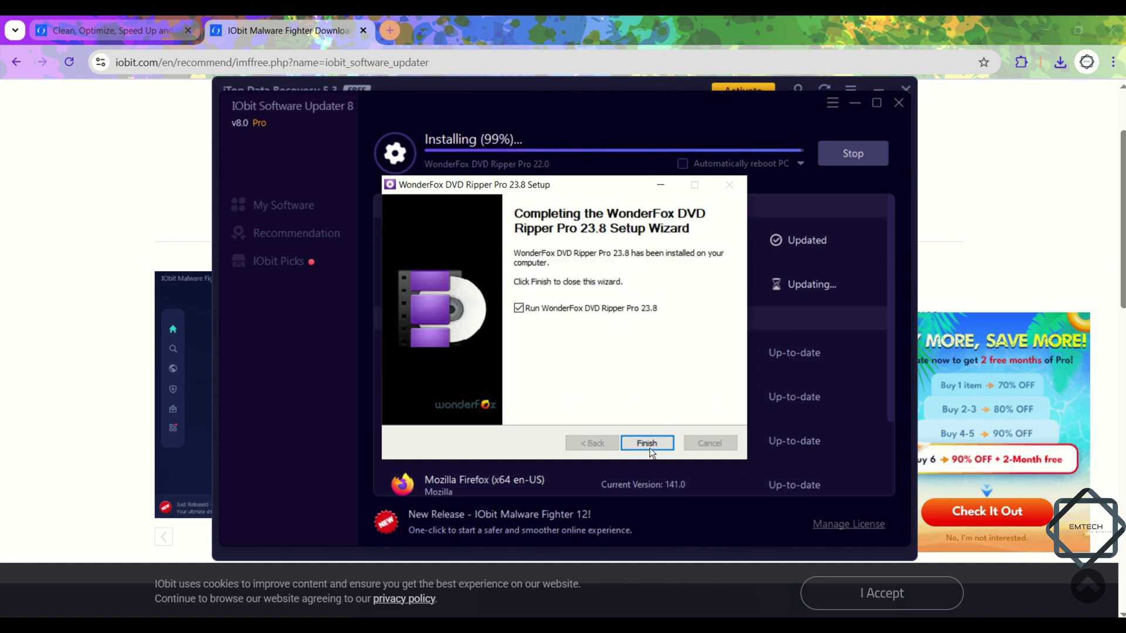
pyautogui.click(649, 444)
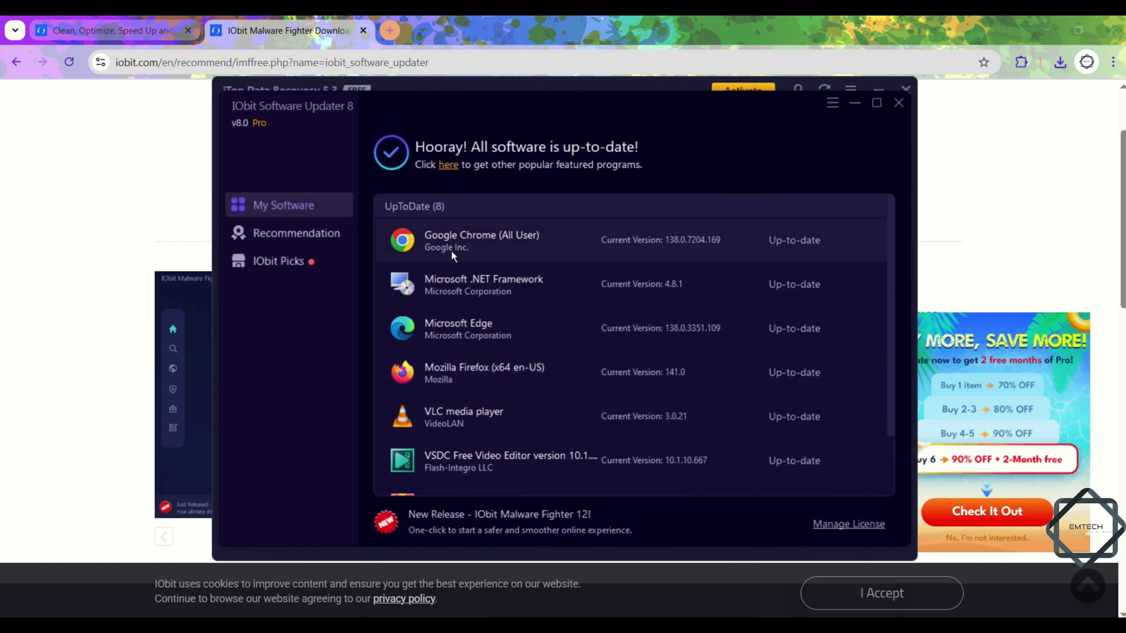